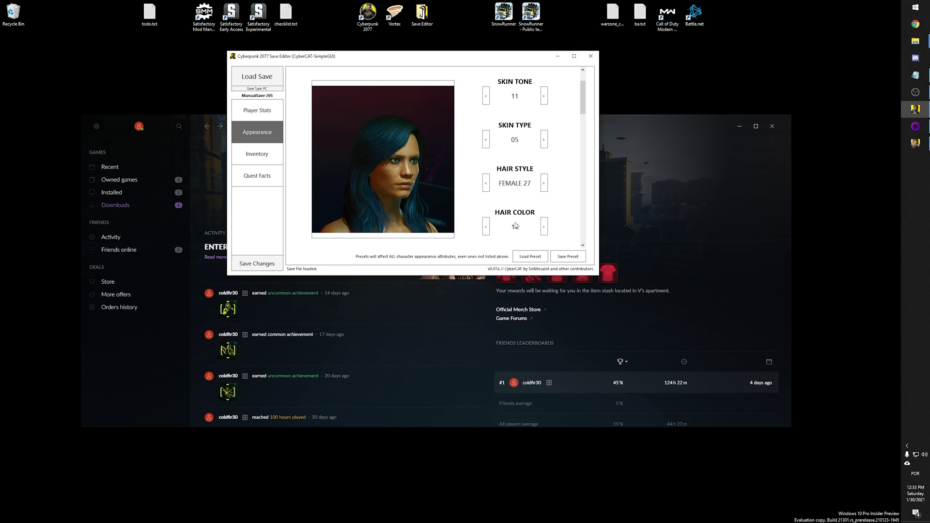
# - Scroll down the blue-haired V's Appearance values in the save editor
pyautogui.scroll(-2, 516, 226)
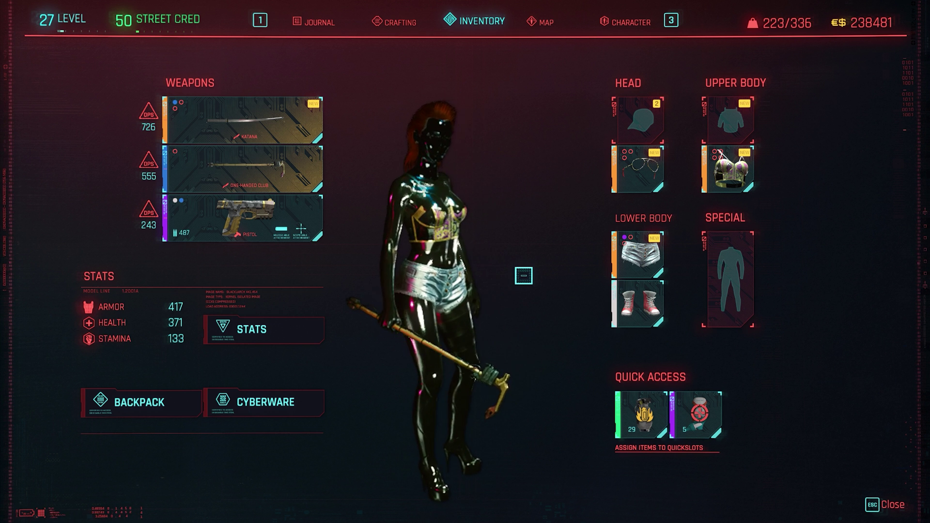
# - Leave the inventory and enter Photo Mode, swinging the camera around V
pyautogui.press('Escape')
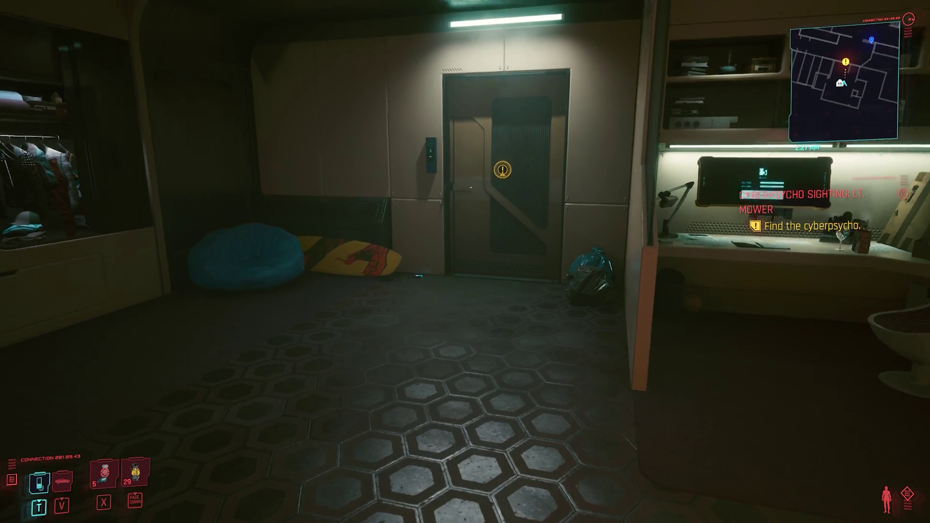
pyautogui.press('n')
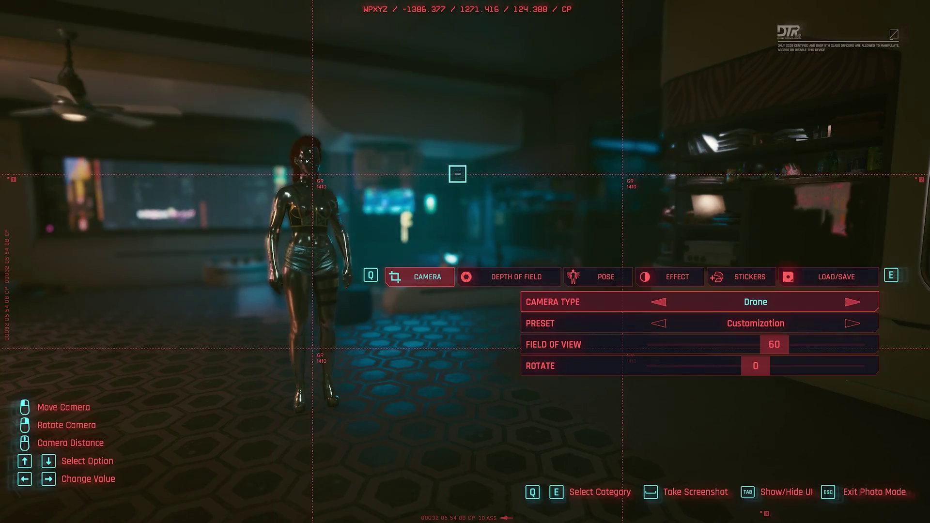
pyautogui.moveTo(458, 174); pyautogui.dragTo(469, 252)
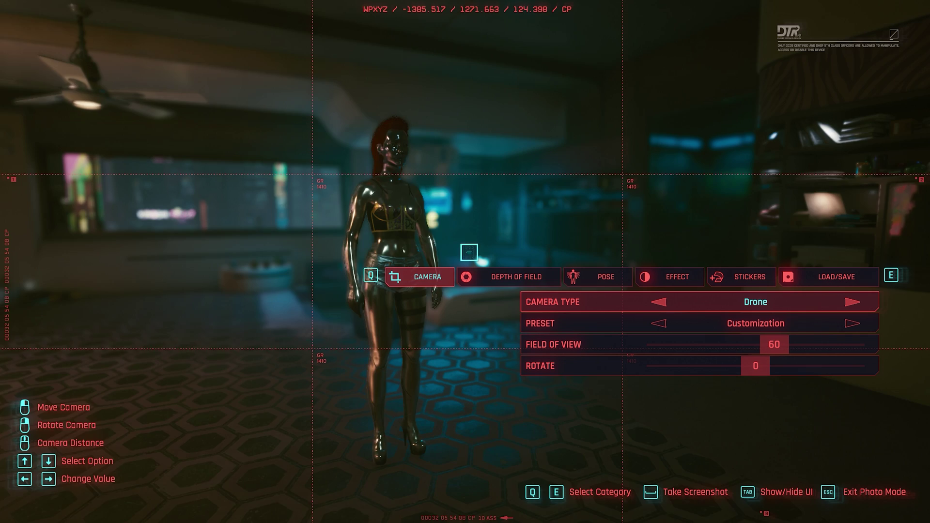
pyautogui.scroll(5, 469, 252)
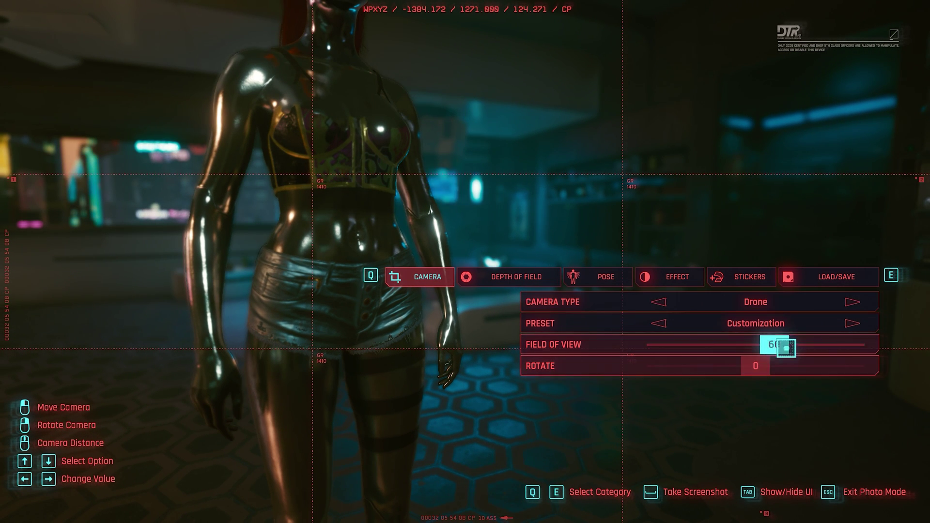
# - Set the Depth of Field aperture to 16 and field of view to 15, then orbit around V
pyautogui.click(513, 276)
pyautogui.press('Right')
pyautogui.press('Right')
pyautogui.press('Right')
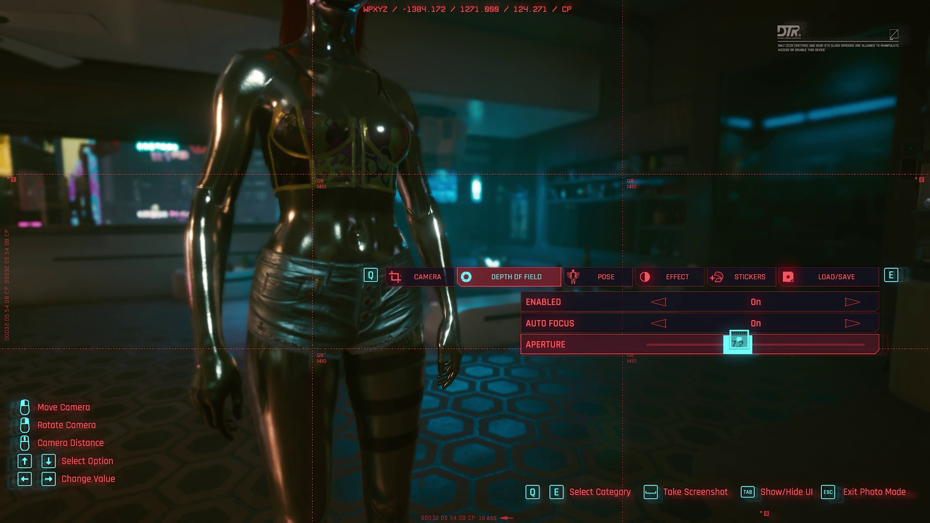
pyautogui.press('Right')
pyautogui.click(855, 344)
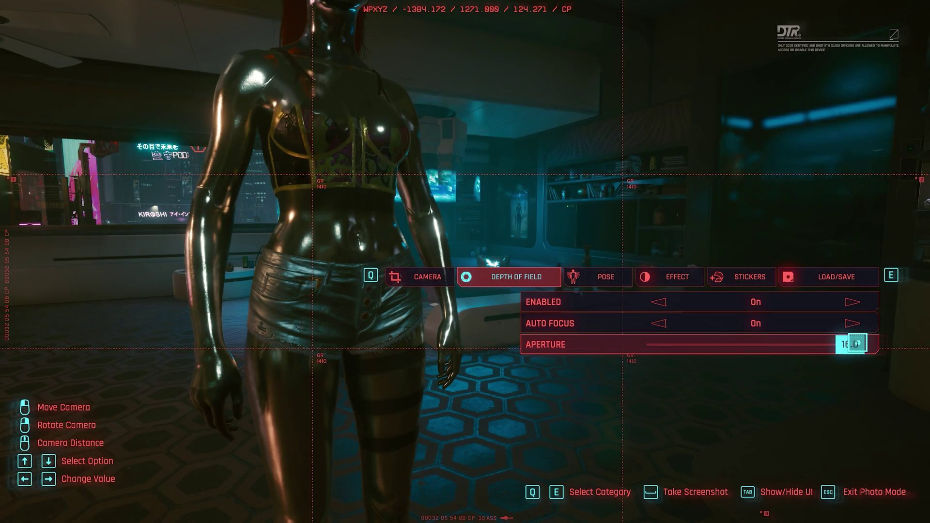
pyautogui.click(428, 276)
pyautogui.click(677, 344)
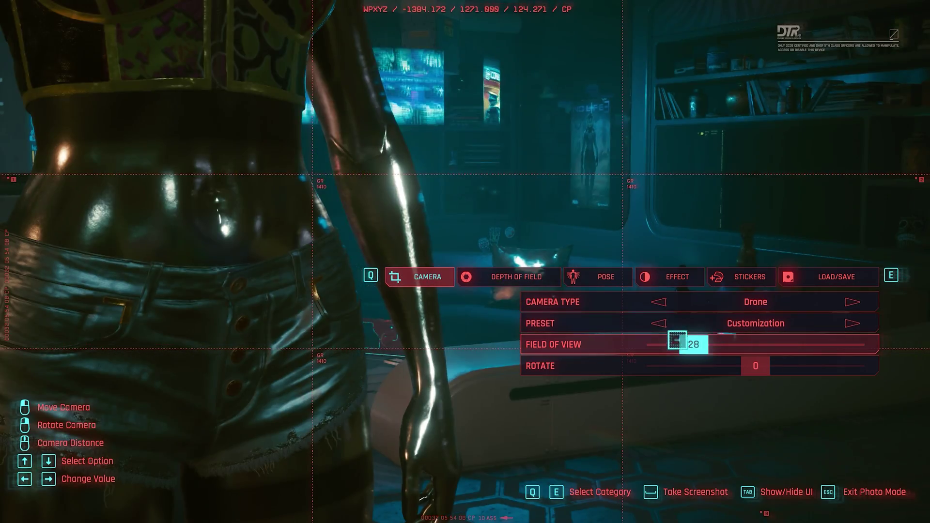
pyautogui.moveTo(677, 341); pyautogui.dragTo(649, 343)
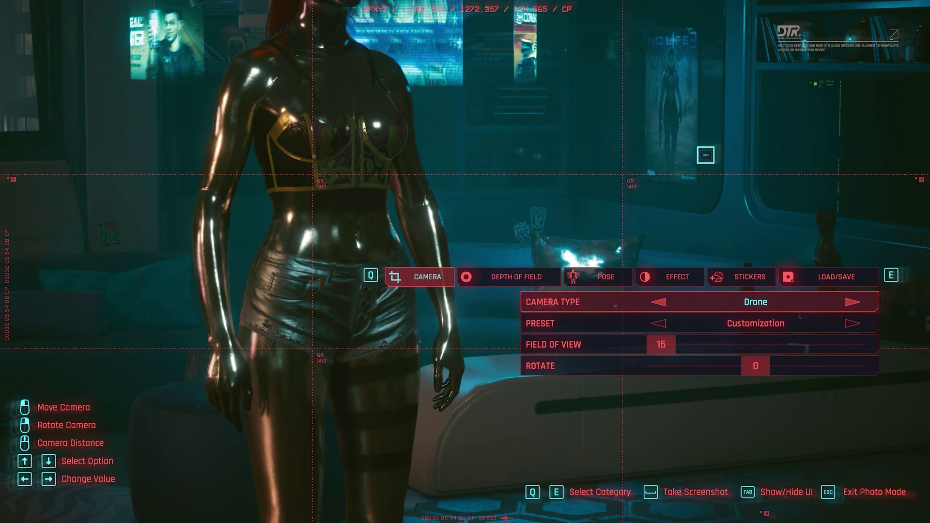
pyautogui.moveTo(465, 262); pyautogui.dragTo(465, 330)
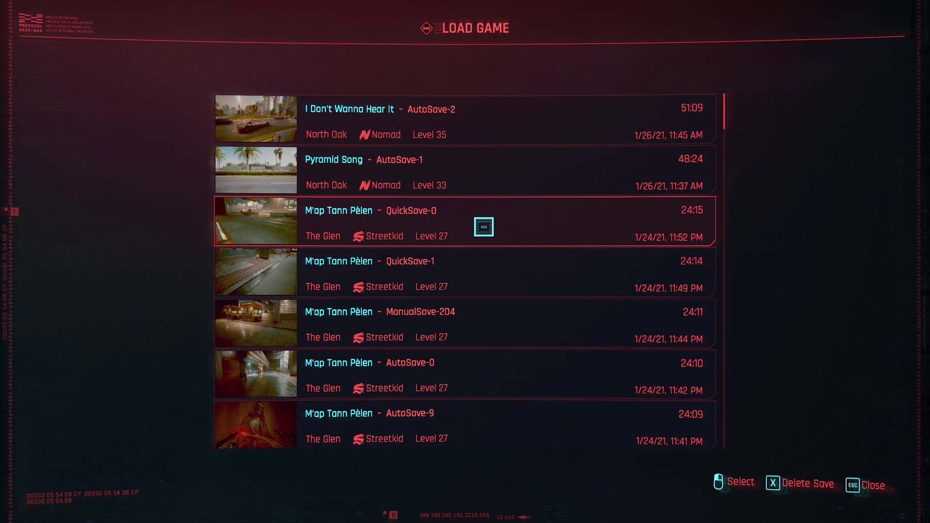
# - Return to the main menu and start a new game, accepting the default appearance and attributes
pyautogui.press('Escape')
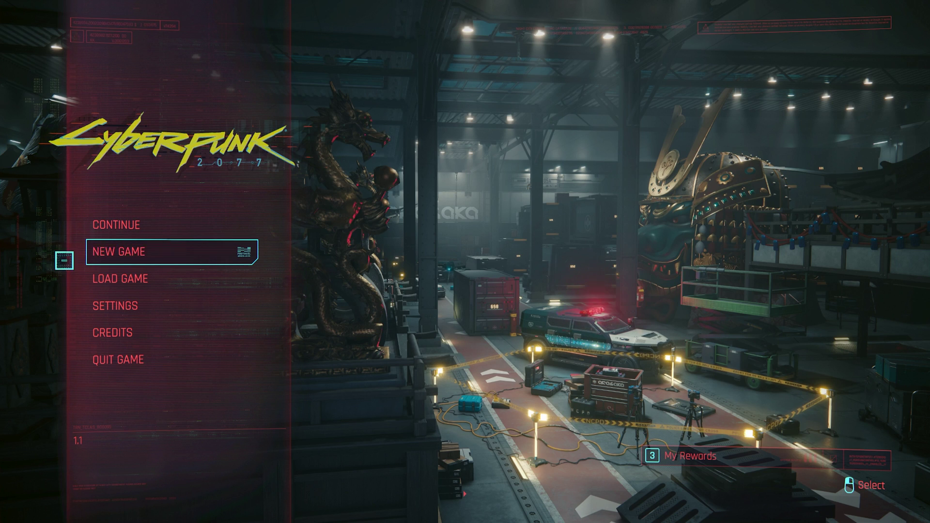
pyautogui.click(130, 250)
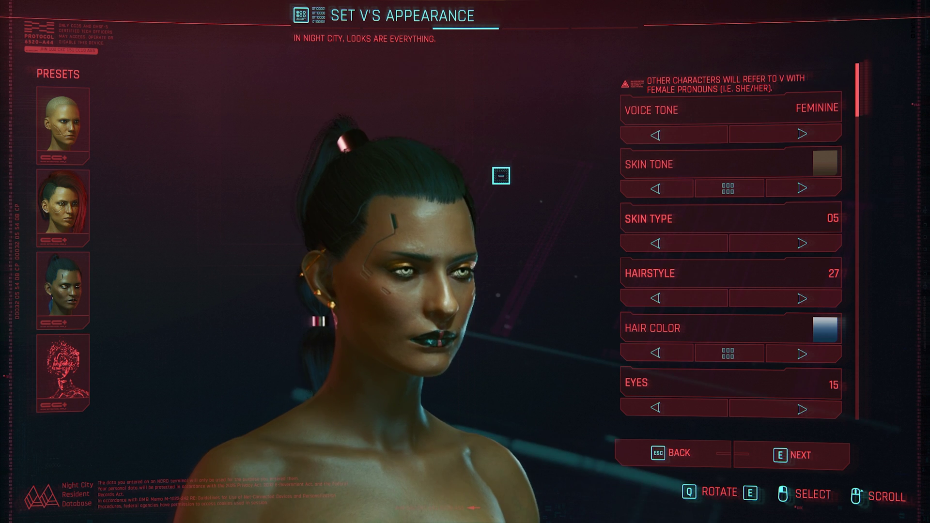
pyautogui.click(786, 455)
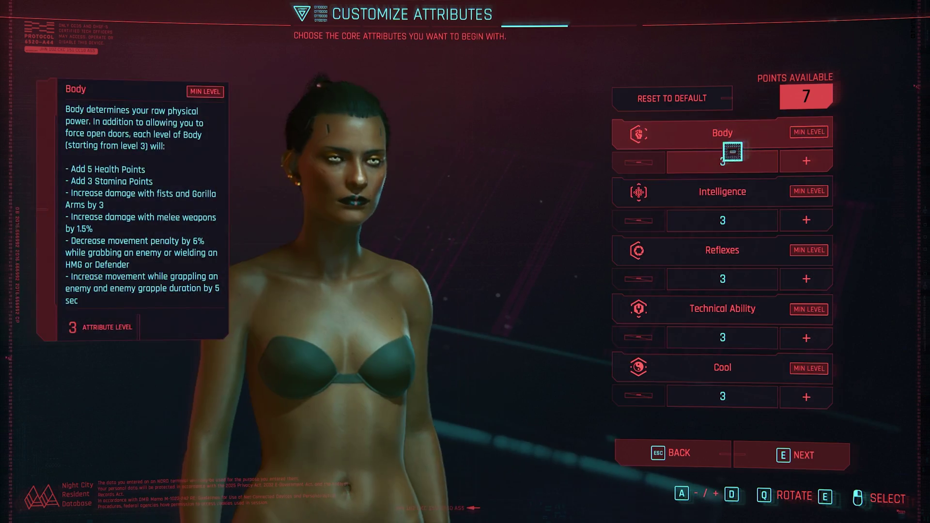
pyautogui.click(795, 455)
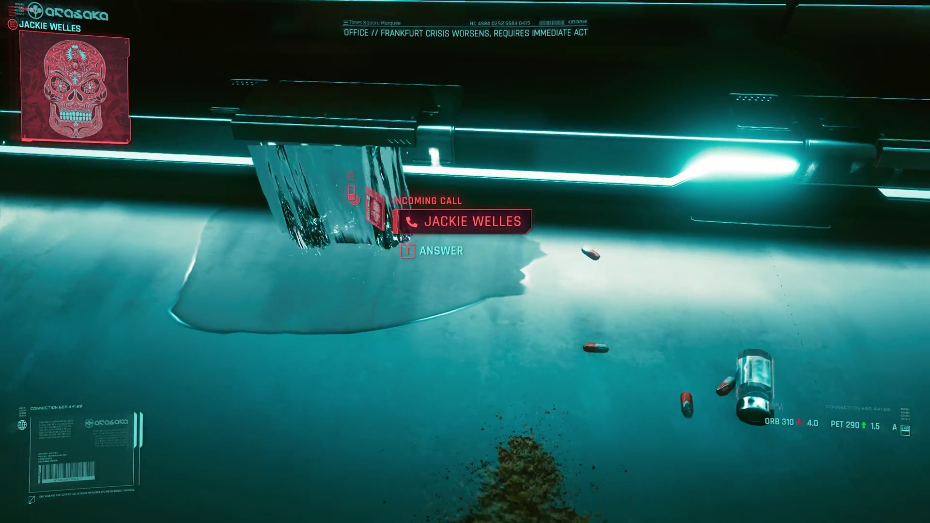
# - Pause the game and create a new save
pyautogui.press('Escape')
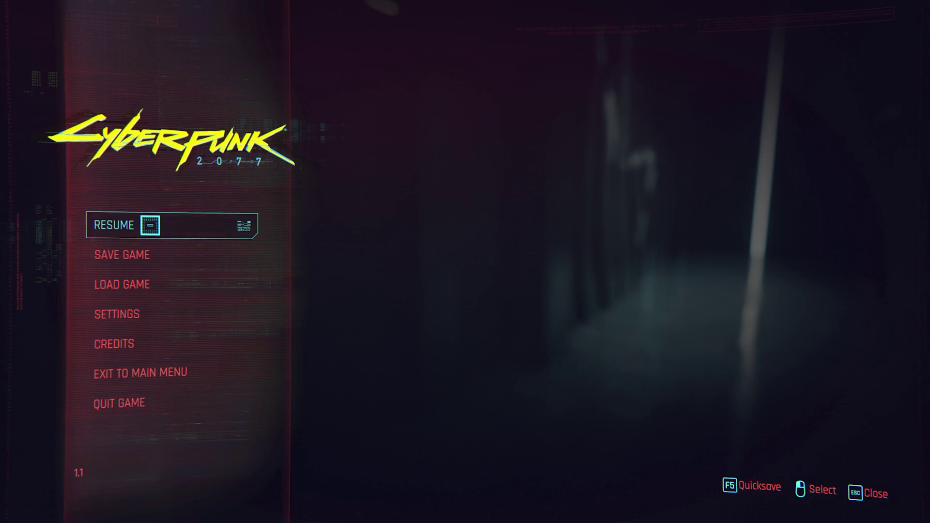
pyautogui.click(110, 253)
pyautogui.click(320, 119)
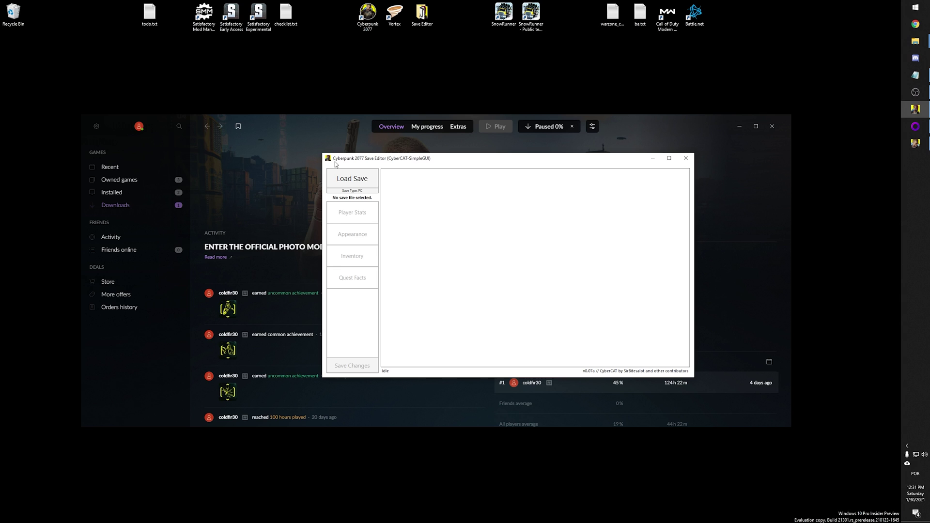
# - Open ManualSave-205 in the editor, showing voice FEMALE, skin tone 11, skin type 05
pyautogui.moveTo(444, 163); pyautogui.dragTo(468, 71)
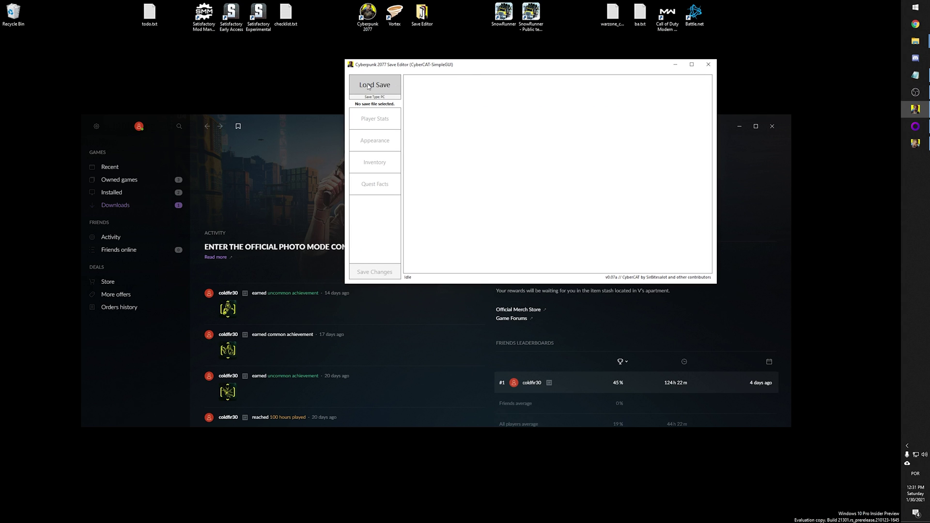
pyautogui.click(368, 87)
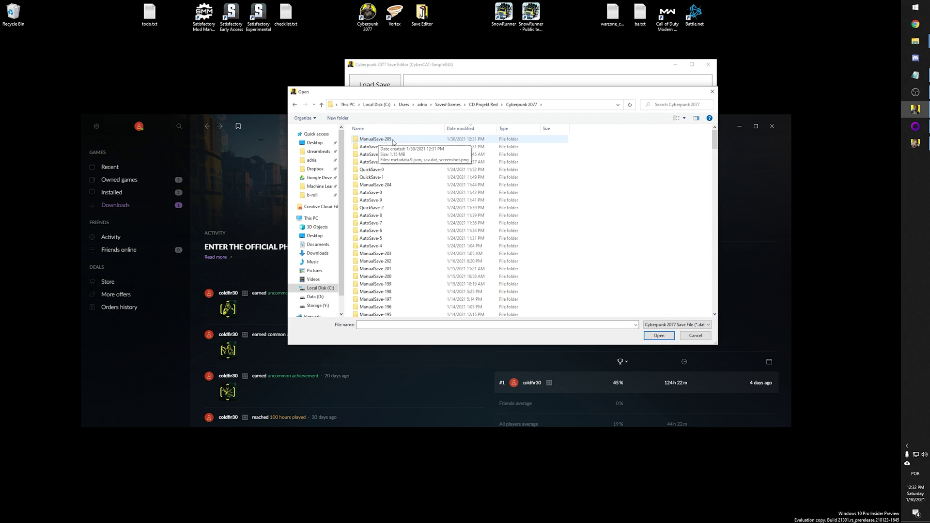
pyautogui.doubleClick(400, 141)
pyautogui.moveTo(479, 62); pyautogui.dragTo(361, 54)
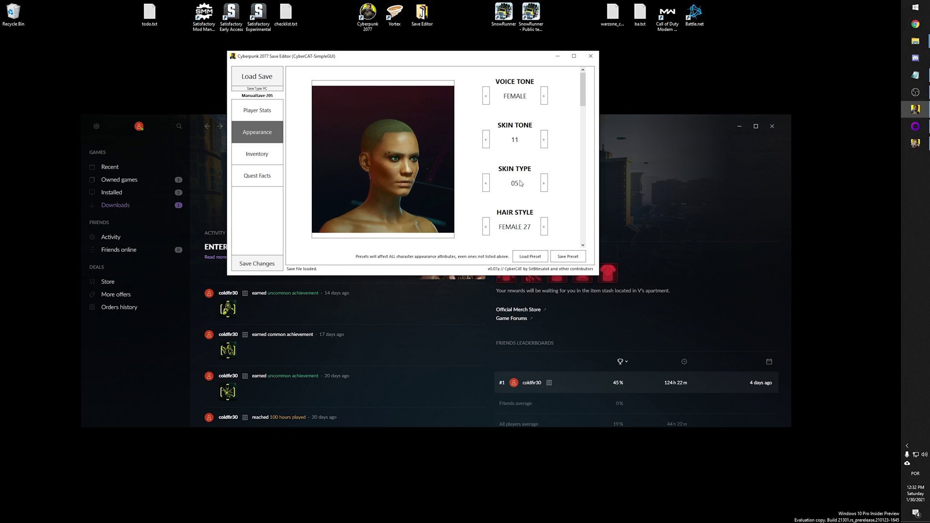
pyautogui.scroll(-1, 514, 198)
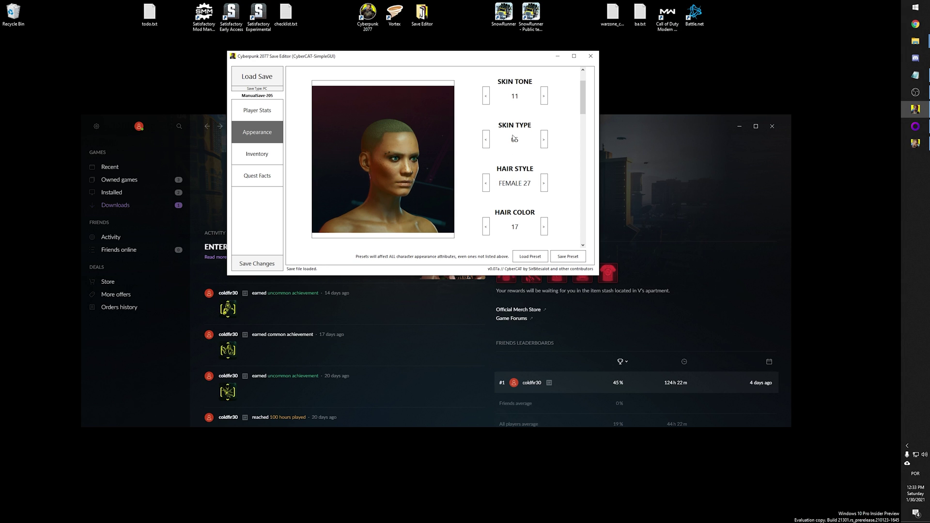
pyautogui.scroll(-2, 516, 225)
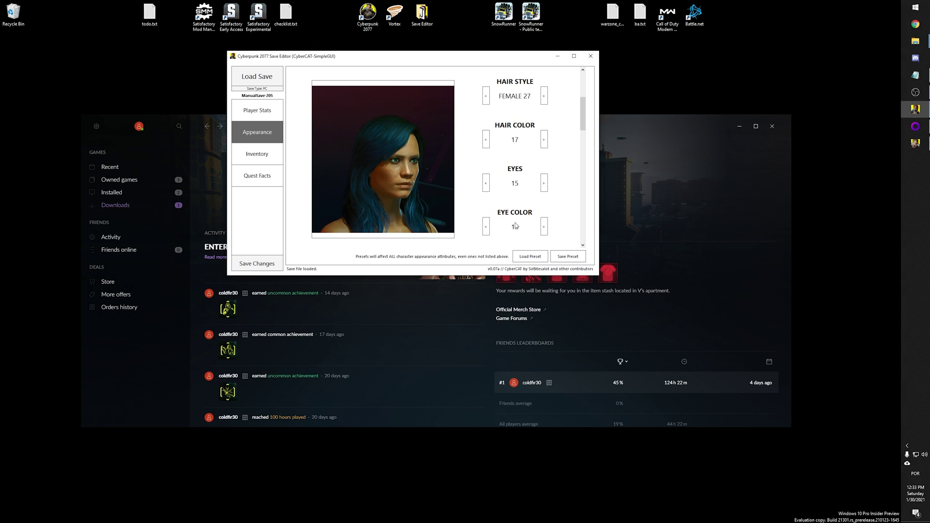
pyautogui.scroll(-3, 516, 225)
pyautogui.scroll(-5, 516, 225)
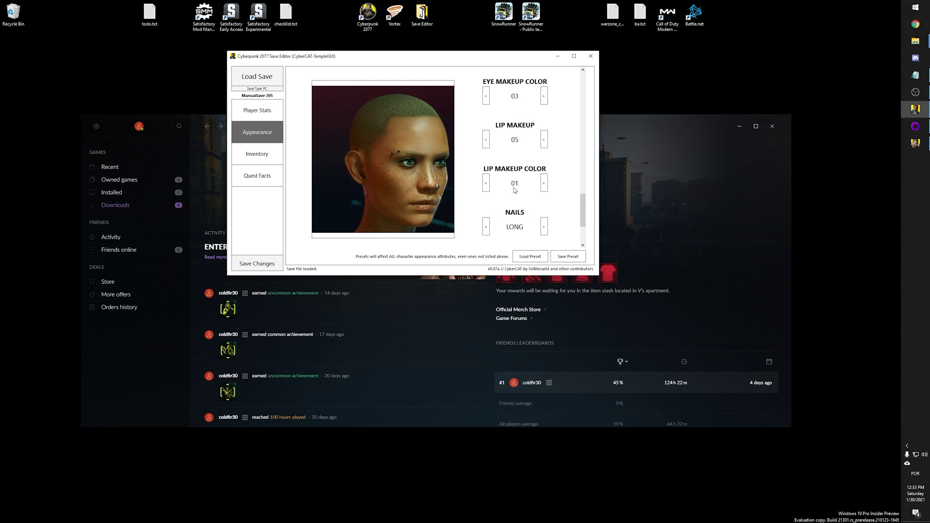
pyautogui.scroll(2, 517, 187)
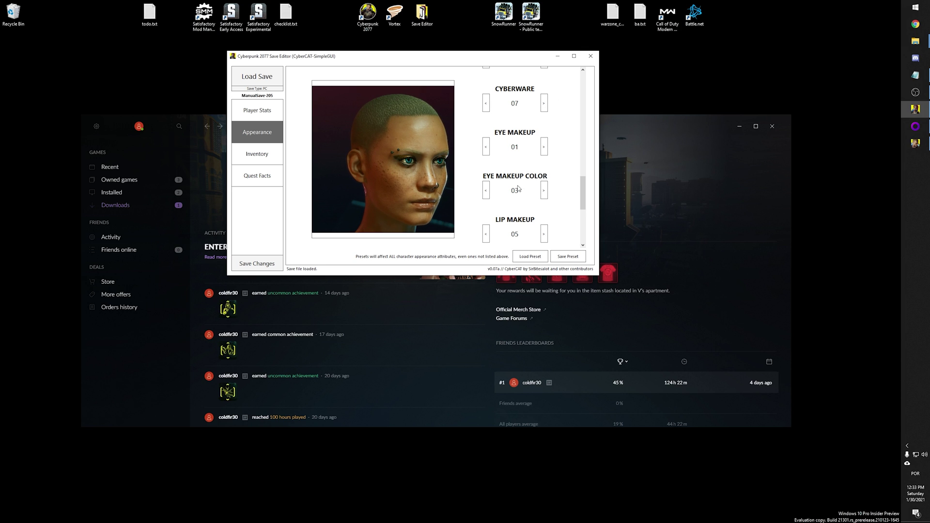
pyautogui.moveTo(588, 202); pyautogui.dragTo(585, 92)
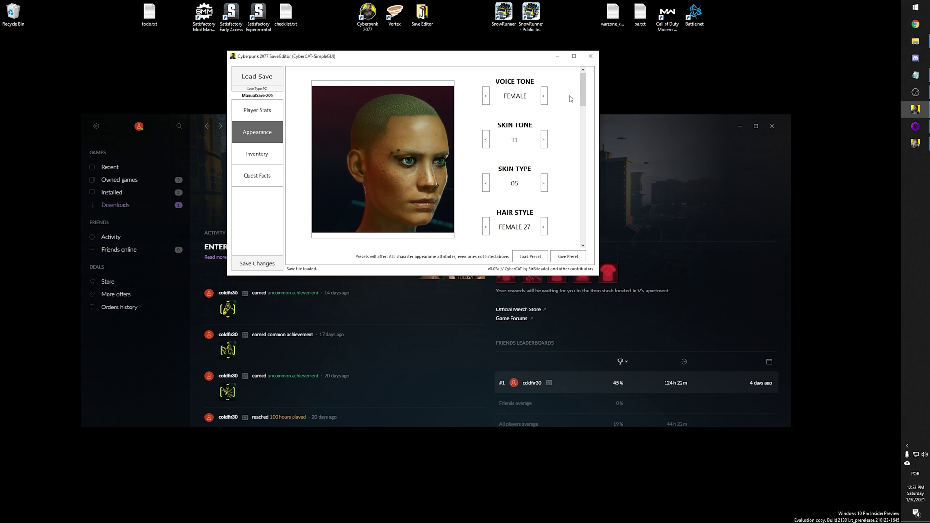
# - Export the current appearance to a Desktop preset file called my_V_preset
pyautogui.click(568, 257)
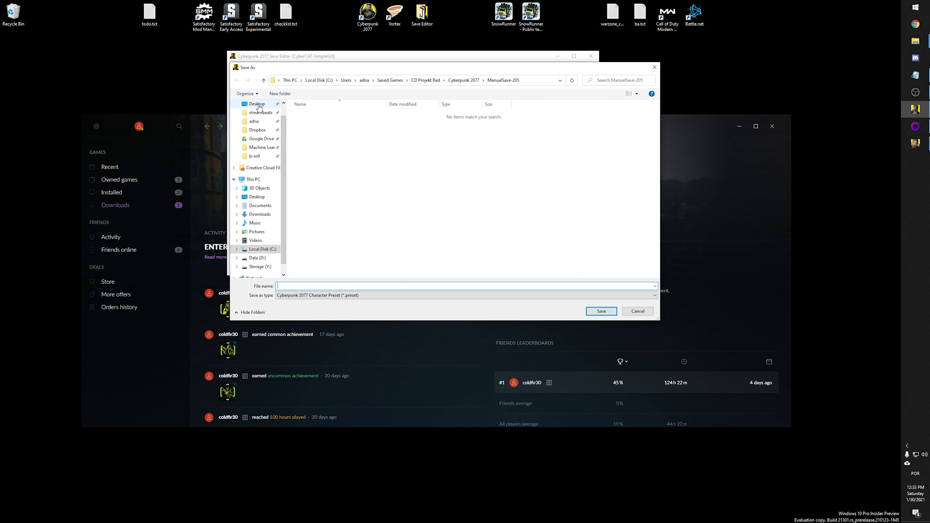
pyautogui.click(256, 104)
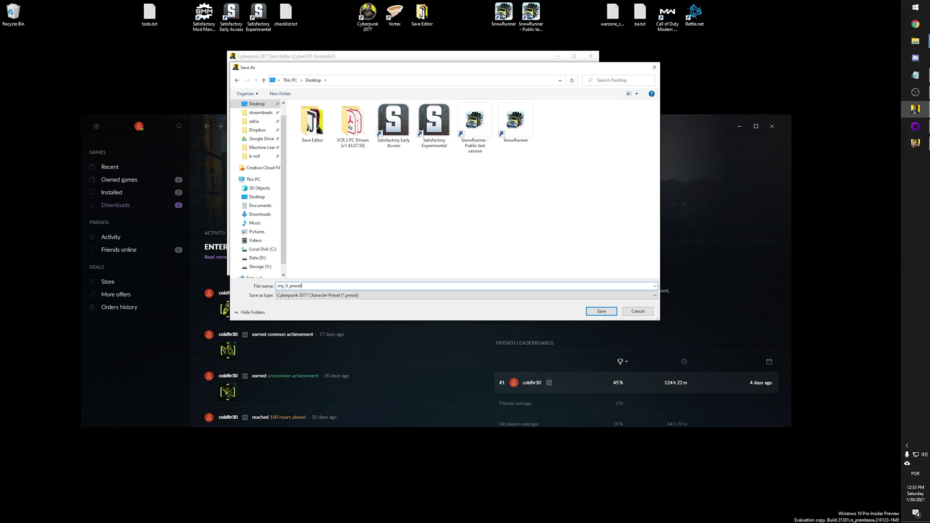
pyautogui.press('Return')
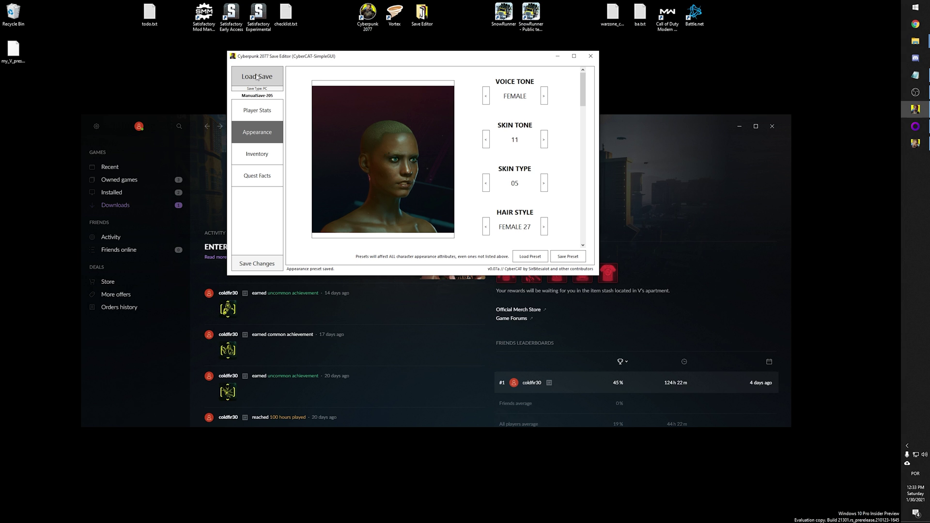
# - Make a backup copy of the QuickSave-0 folder from the Load Save dialog
pyautogui.click(257, 78)
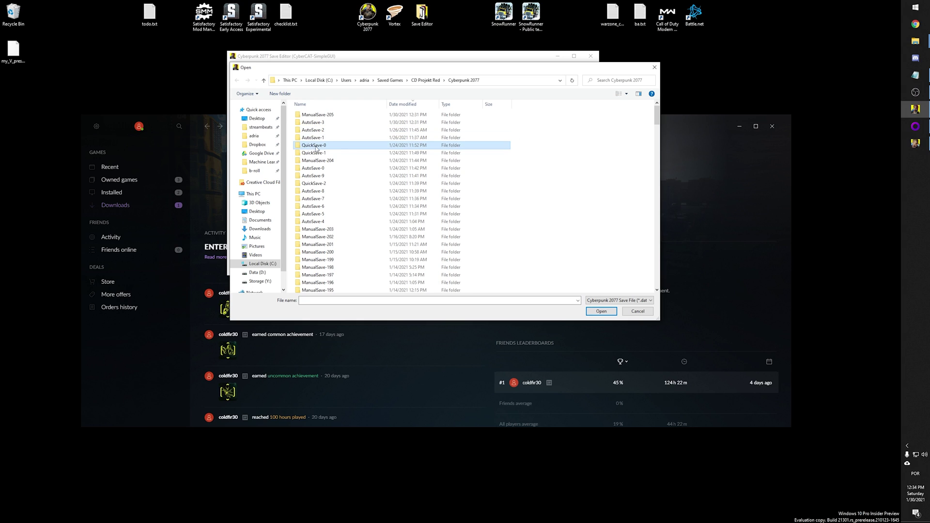
pyautogui.hotkey('ctrl', 'c')
pyautogui.hotkey('ctrl', 'v')
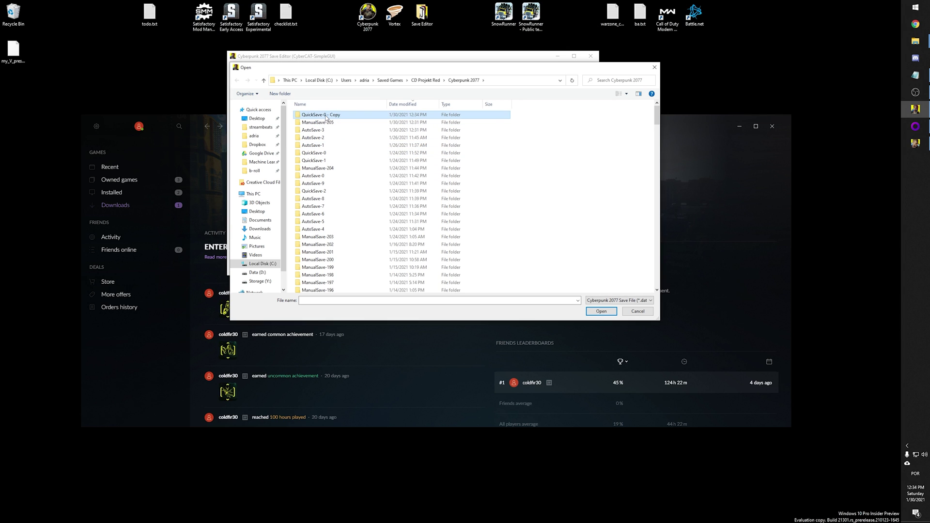
pyautogui.click(314, 115)
pyautogui.click(326, 114)
pyautogui.moveTo(327, 115); pyautogui.dragTo(362, 119)
pyautogui.click(556, 141)
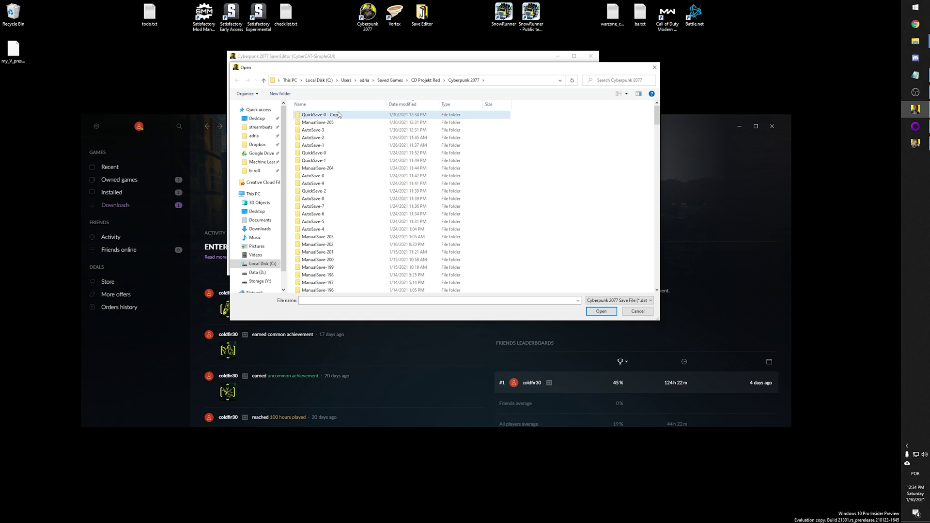
# - Load QuickSave-0's sav.dat and show its Appearance settings
pyautogui.click(324, 153)
pyautogui.doubleClick(324, 153)
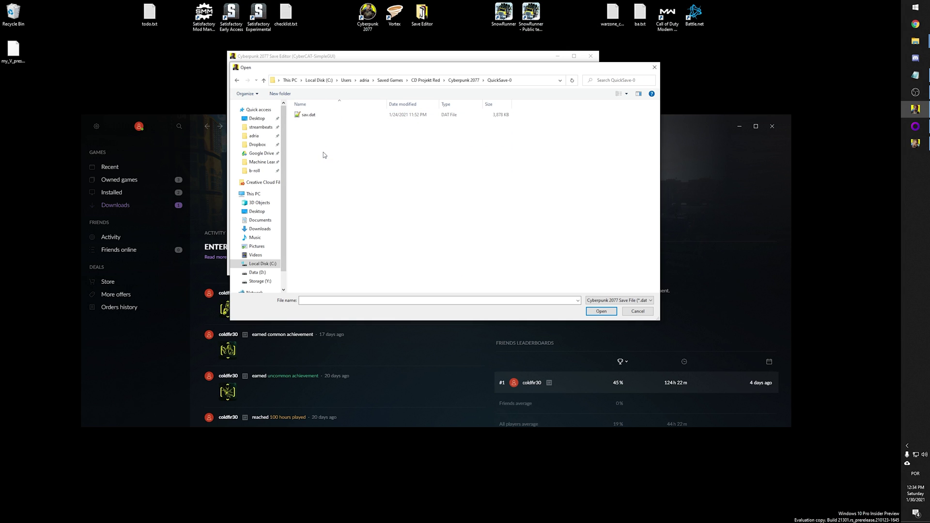
pyautogui.doubleClick(297, 117)
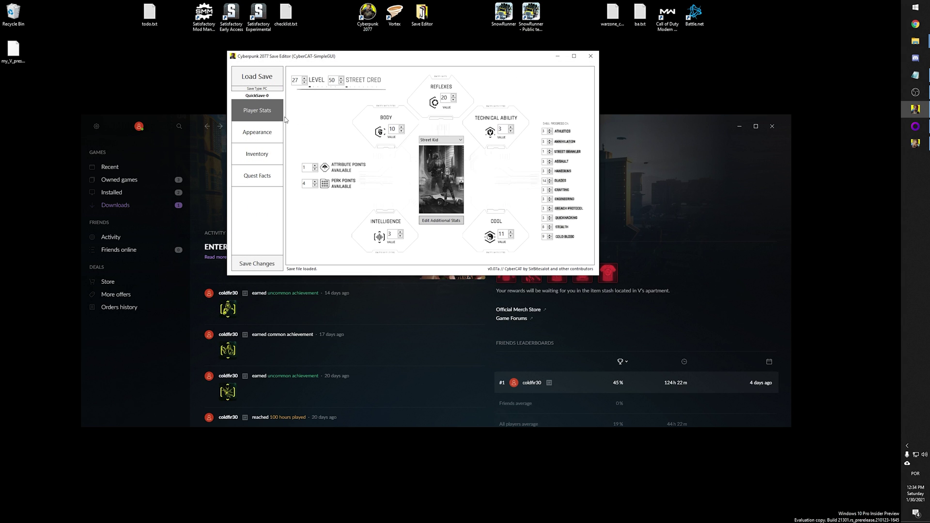
pyautogui.click(255, 128)
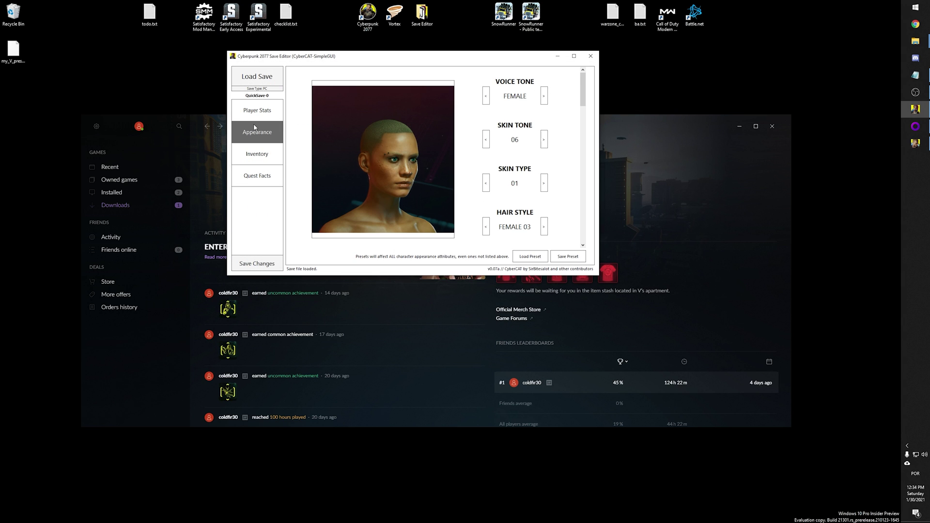
# - Apply the my_V_preset appearance preset from the Desktop
pyautogui.click(528, 259)
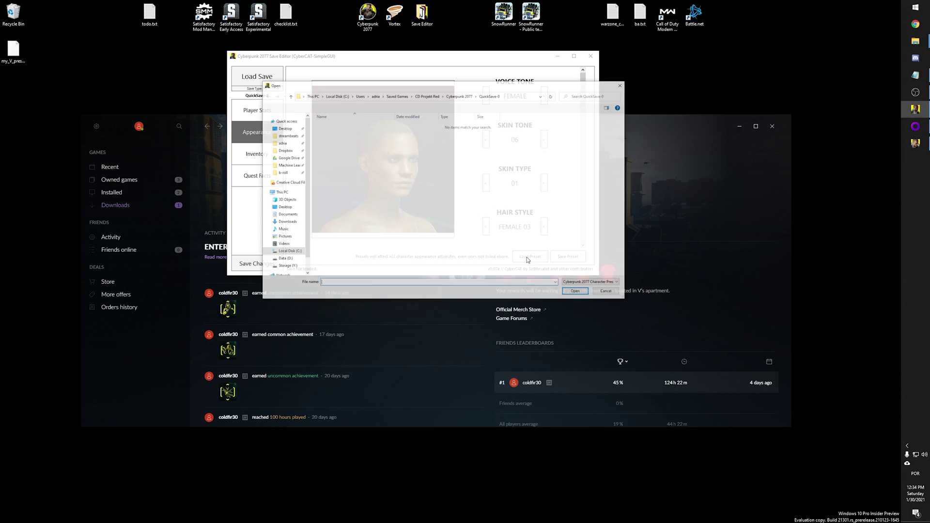
pyautogui.click(257, 119)
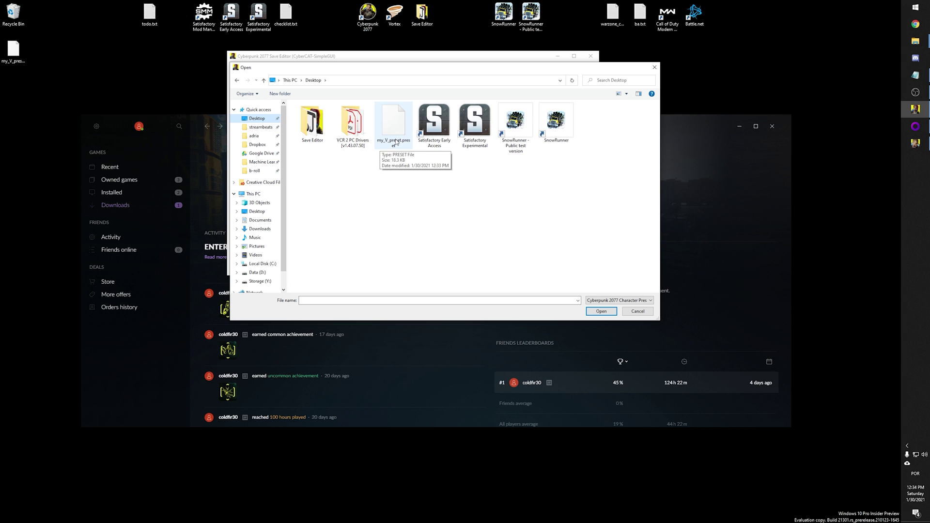
pyautogui.click(396, 127)
pyautogui.click(600, 311)
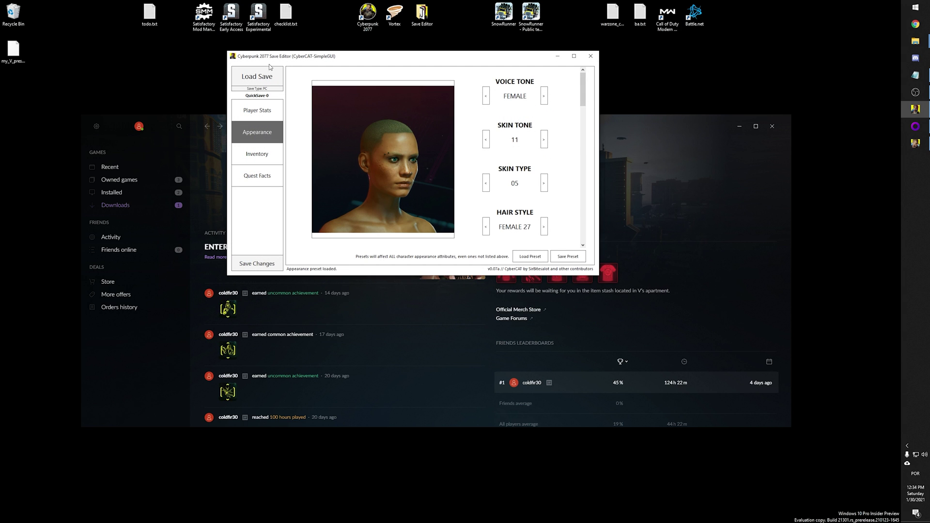
# - Save the changes over QuickSave-0's sav.dat, confirming the replacement
pyautogui.click(255, 266)
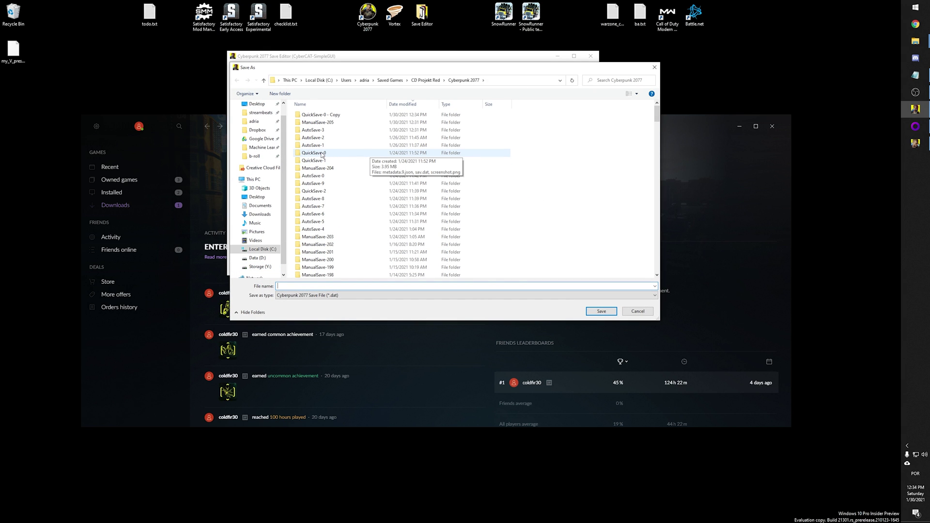
pyautogui.doubleClick(322, 154)
pyautogui.click(306, 115)
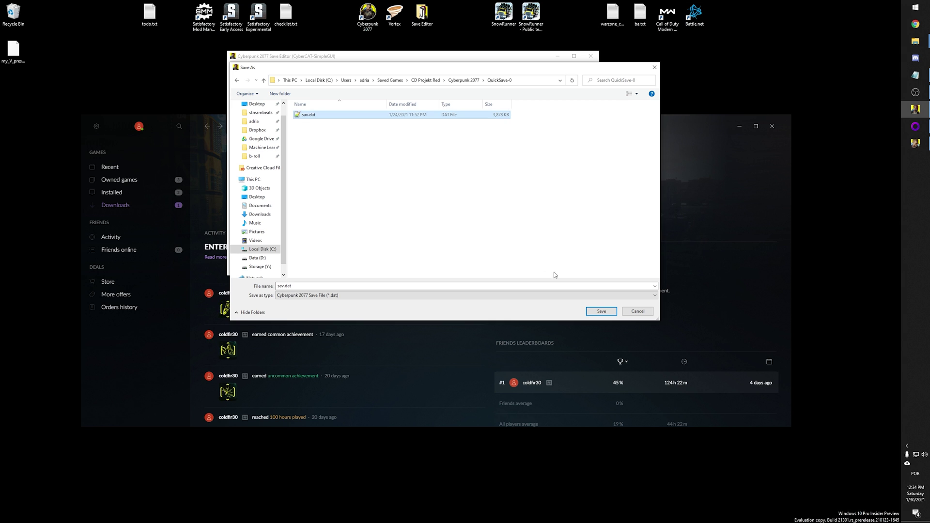
pyautogui.click(600, 313)
pyautogui.click(471, 267)
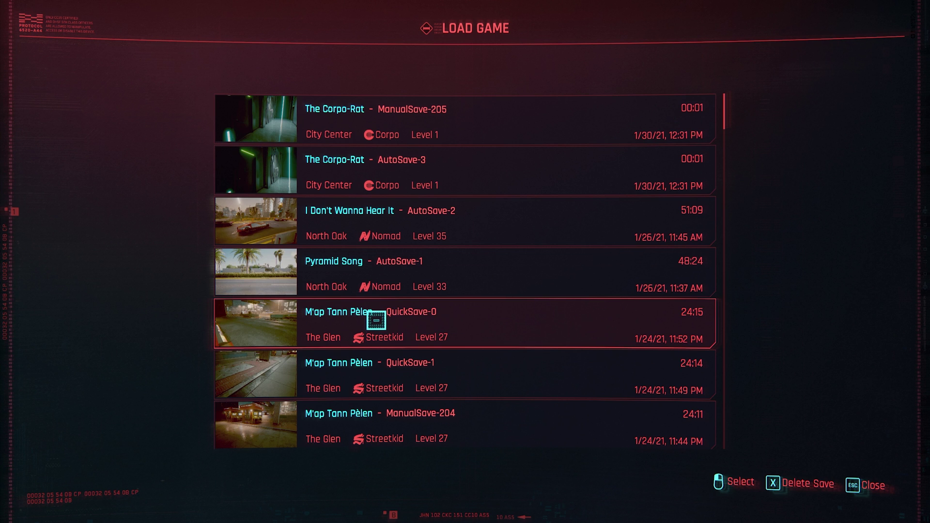
# - Load the edited QuickSave-0 and unequip V's shorts and shoes in the inventory
pyautogui.click(376, 320)
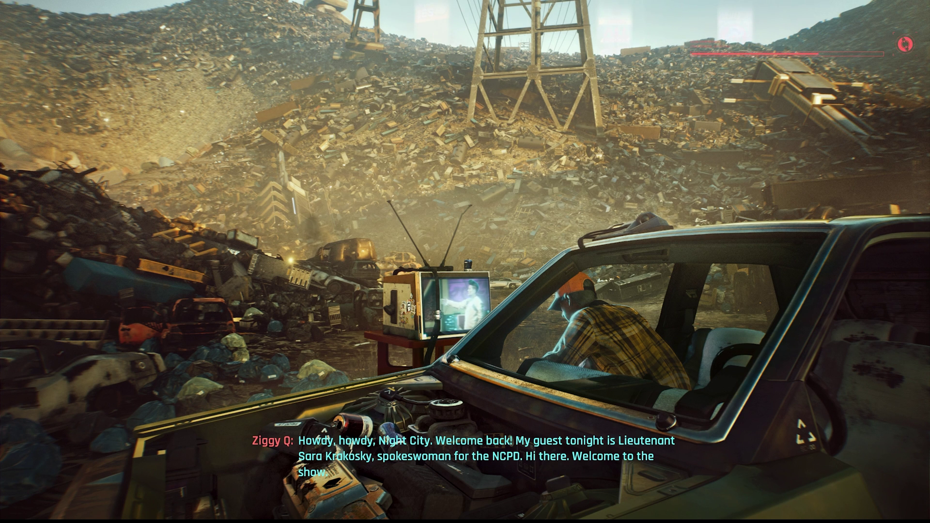
pyautogui.press('i')
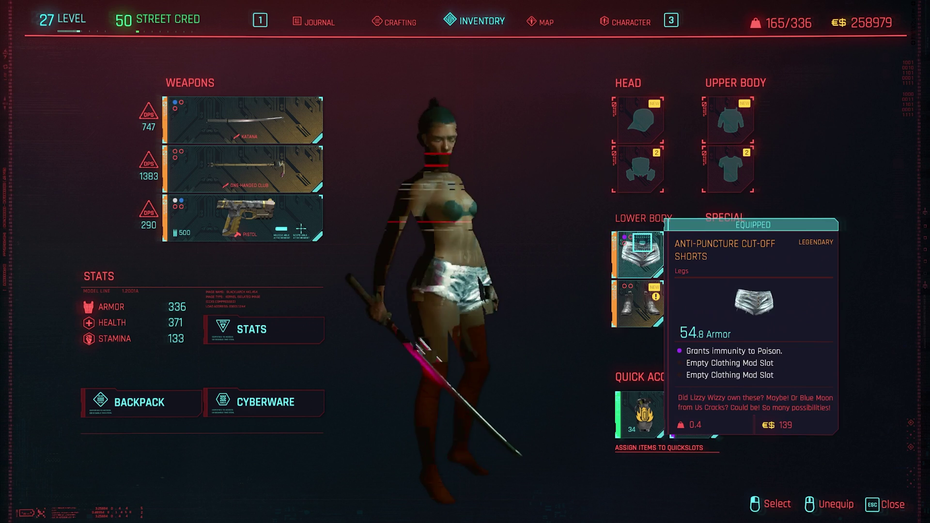
pyautogui.rightClick(642, 242)
pyautogui.rightClick(639, 303)
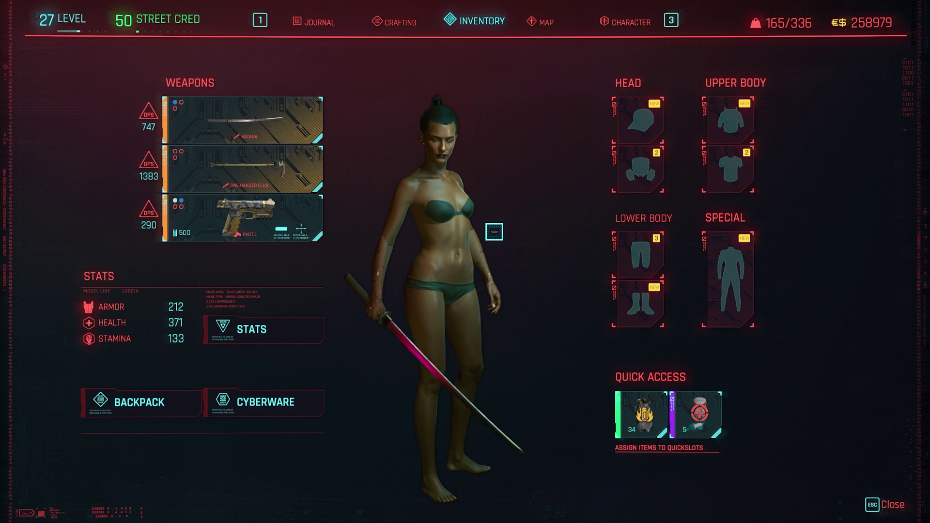
pyautogui.press('Escape')
# - In Photo Mode, move the camera close and orbit around V
pyautogui.press('n')
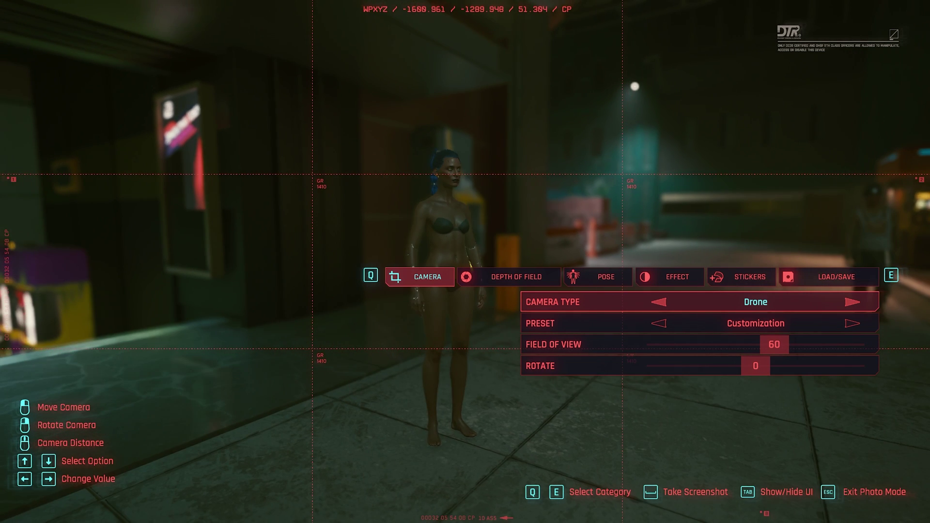
pyautogui.press('w')
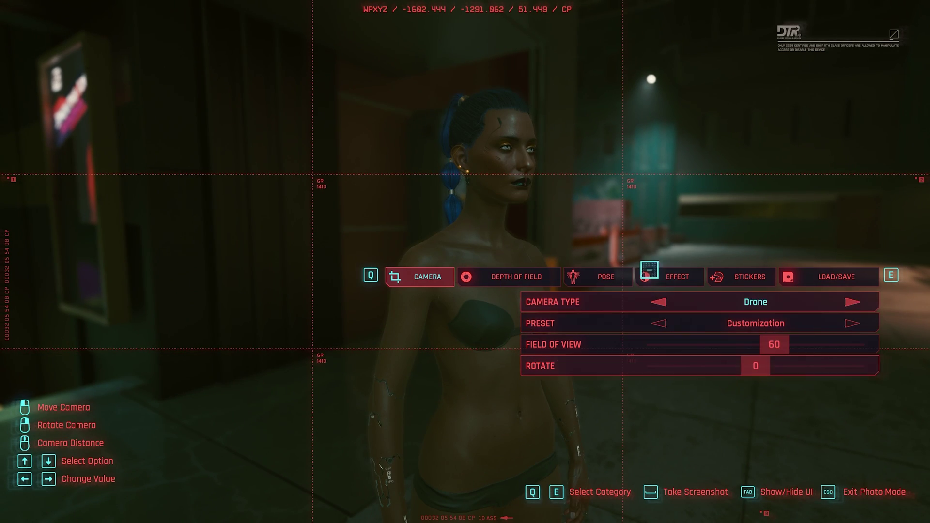
pyautogui.moveTo(649, 270); pyautogui.dragTo(460, 272)
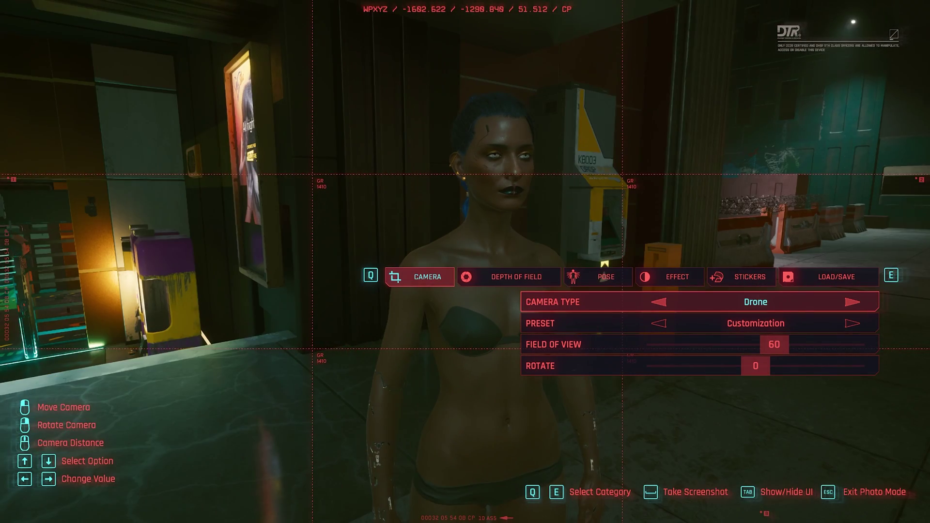
pyautogui.press('w')
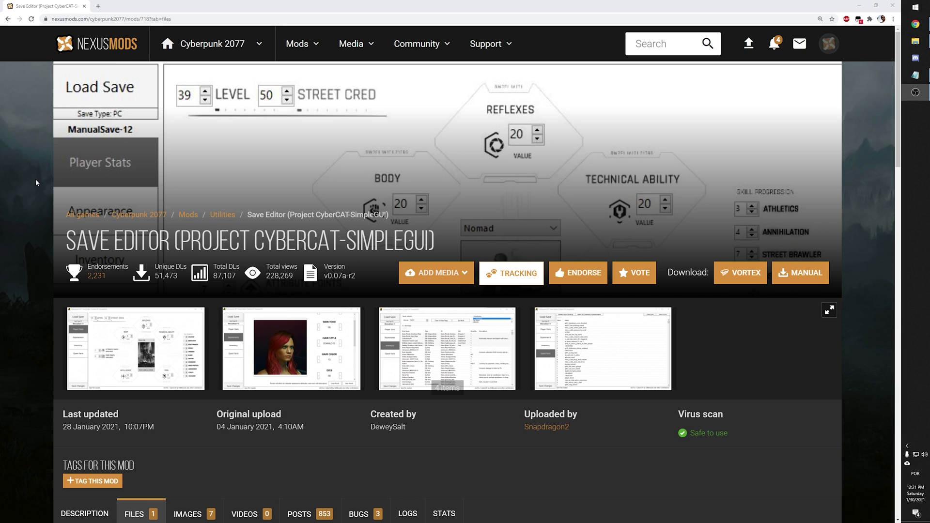
# - Start the MANUAL download of Save Editor v0.07a_r2 and dismiss the Premium popup
pyautogui.scroll(-3, 28, 170)
pyautogui.scroll(-1, 25, 162)
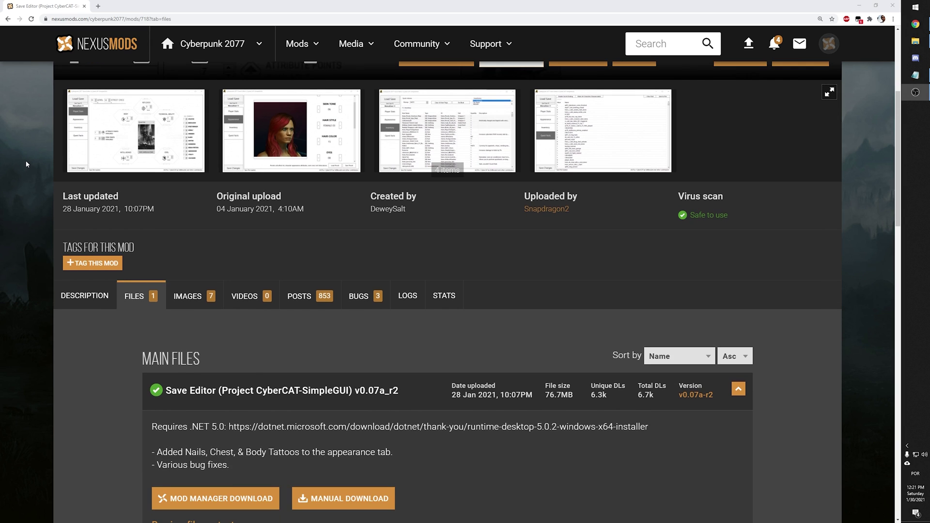
pyautogui.scroll(4, 25, 161)
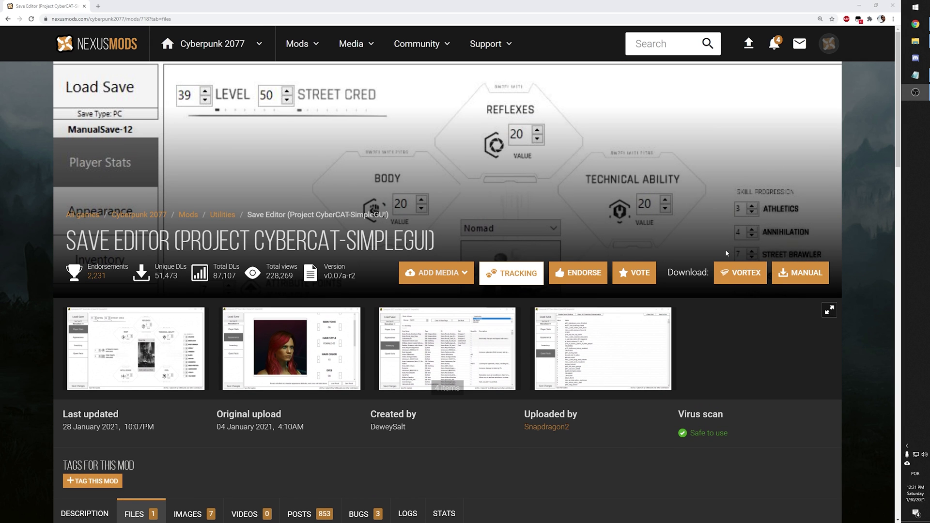
pyautogui.click(796, 279)
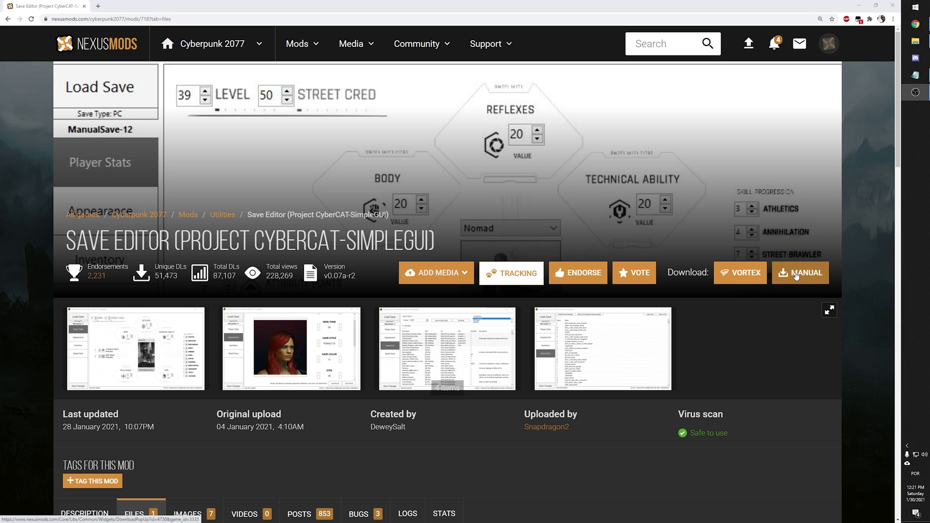
pyautogui.click(796, 276)
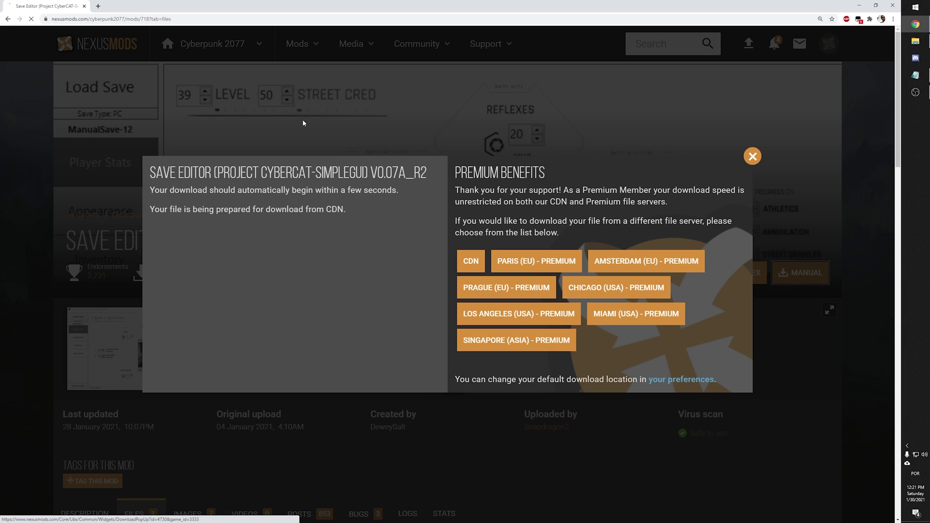
pyautogui.click(751, 154)
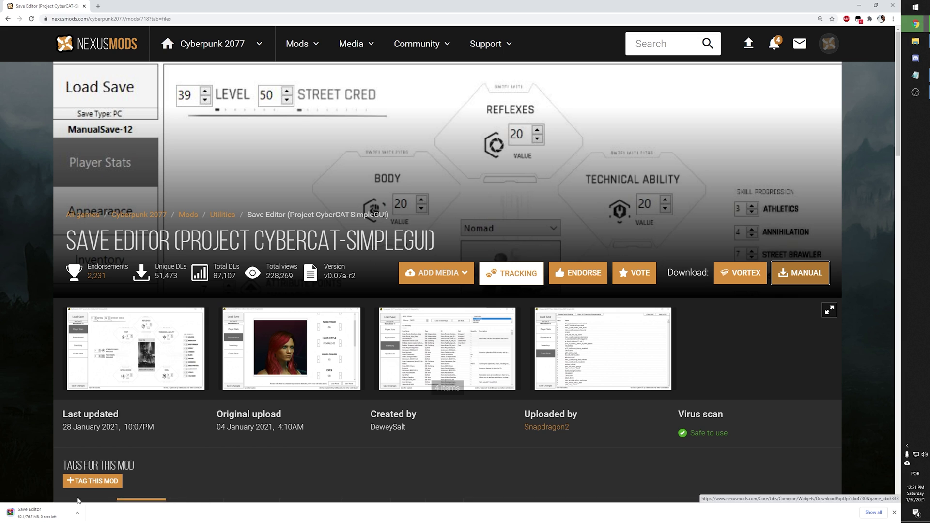
# - Open the downloaded archive in WinRAR beside a Desktop File Explorer window
pyautogui.click(45, 514)
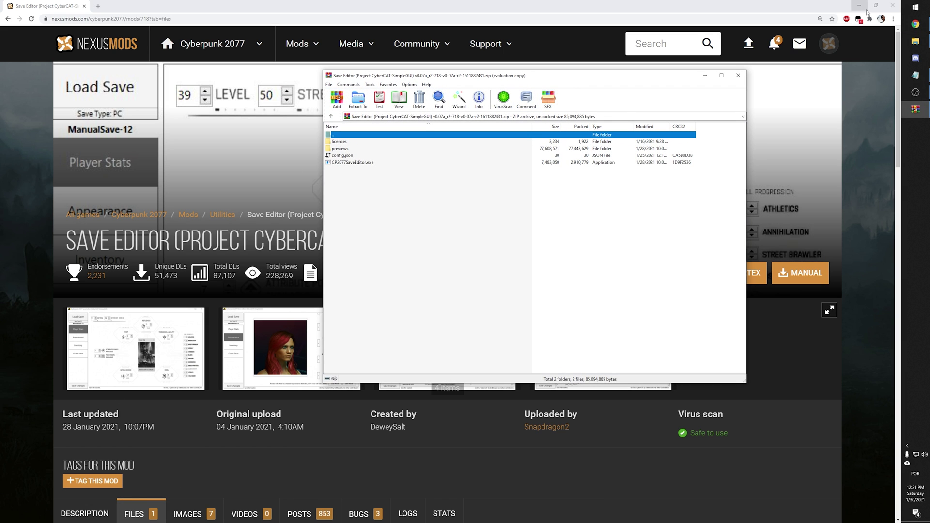
pyautogui.click(916, 44)
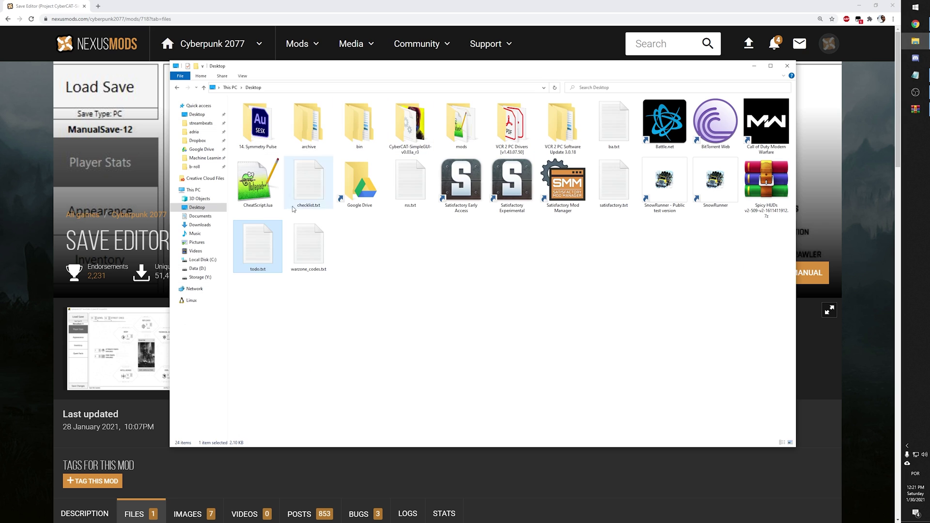
pyautogui.moveTo(403, 67); pyautogui.dragTo(358, 156)
pyautogui.moveTo(440, 77); pyautogui.dragTo(519, 51)
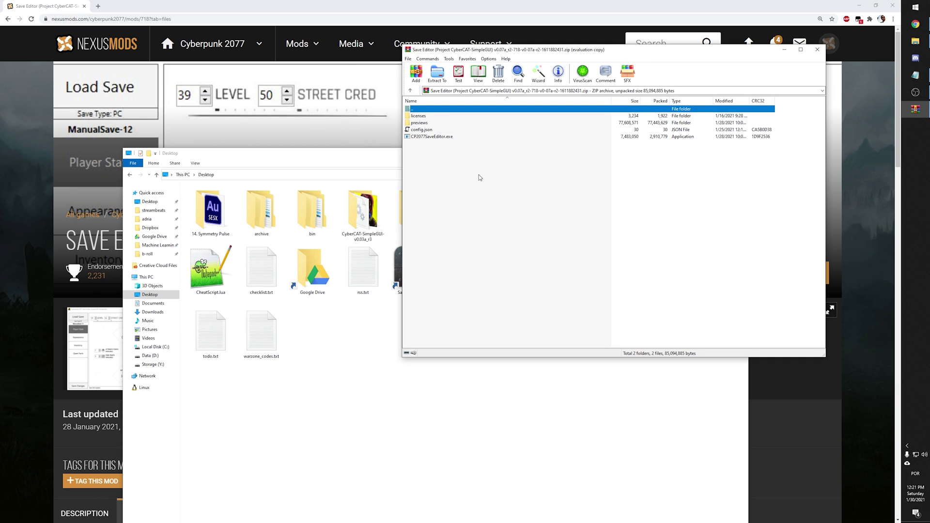
pyautogui.click(323, 334)
# - Create a folder named CAT on the Desktop, open it, and place it beside the archive
pyautogui.rightClick(324, 333)
pyautogui.moveTo(355, 406)
pyautogui.click(411, 405)
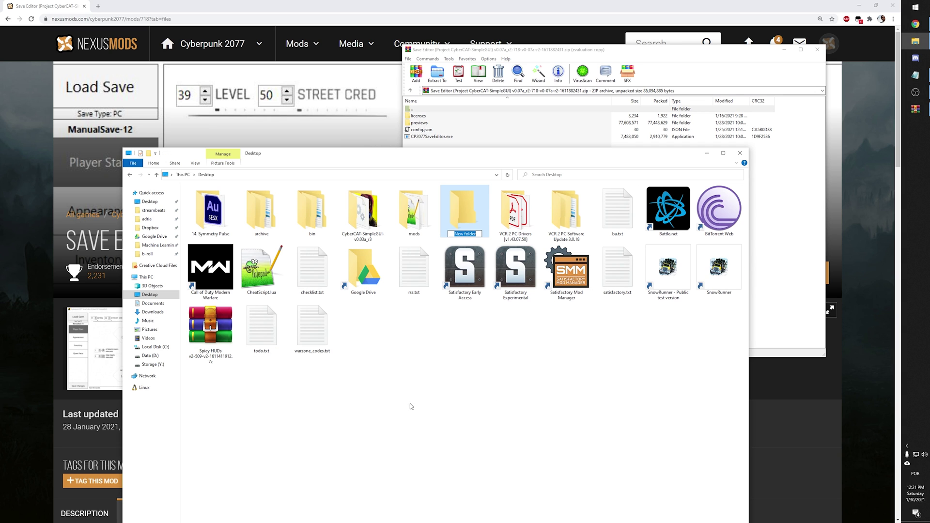
pyautogui.write('CAT')
pyautogui.press('Return')
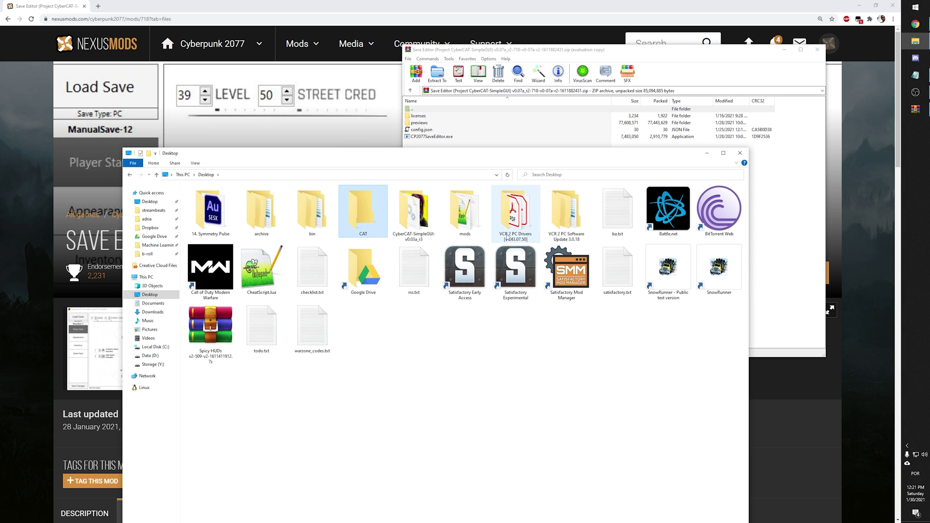
pyautogui.press('Return')
pyautogui.moveTo(320, 163); pyautogui.dragTo(289, 165)
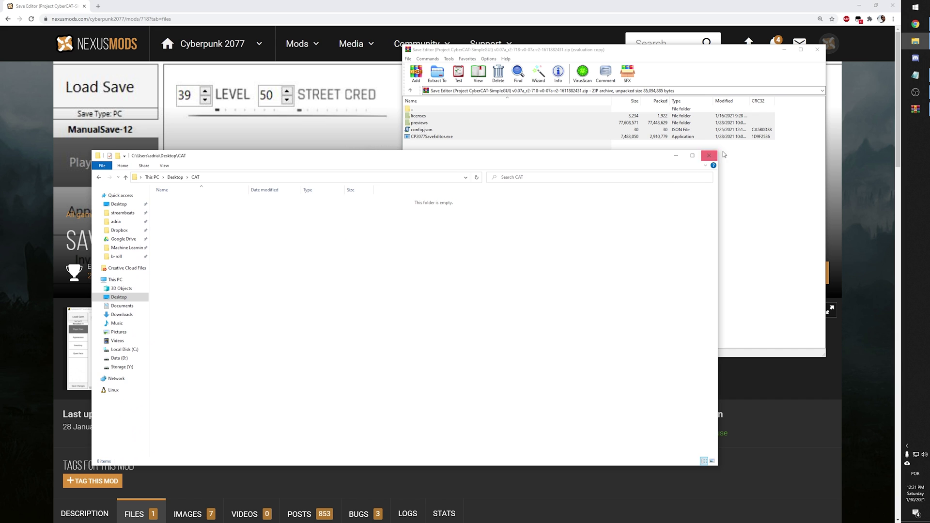
pyautogui.moveTo(719, 151); pyautogui.dragTo(288, 282)
pyautogui.click(477, 169)
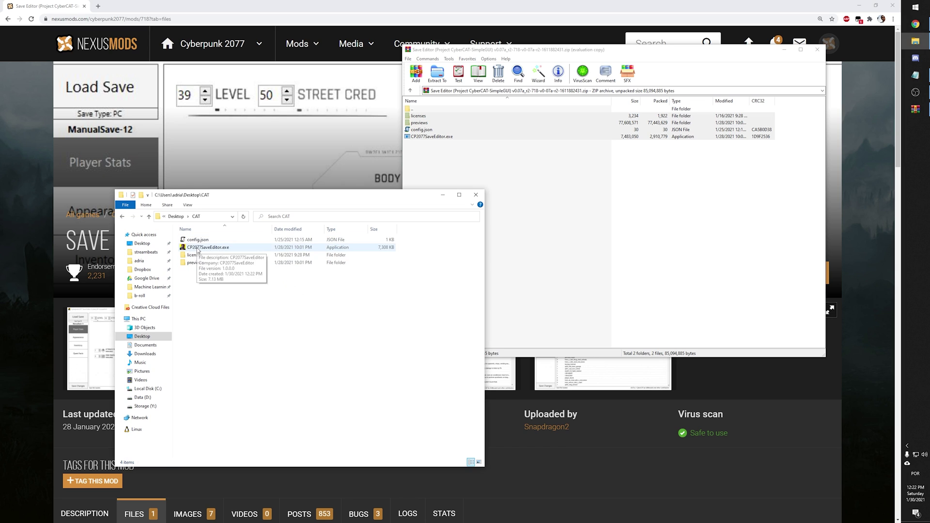
# - Run CP2077SaveEditor.exe, accept the .NET prompt, and download and install .NET 5.0 Desktop Runtime x64
pyautogui.click(197, 248)
pyautogui.doubleClick(197, 248)
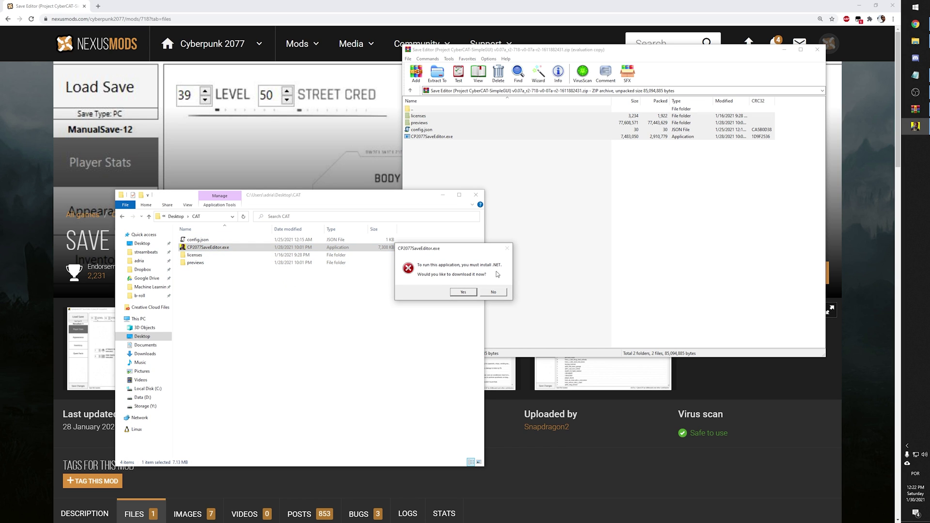
pyautogui.click(462, 292)
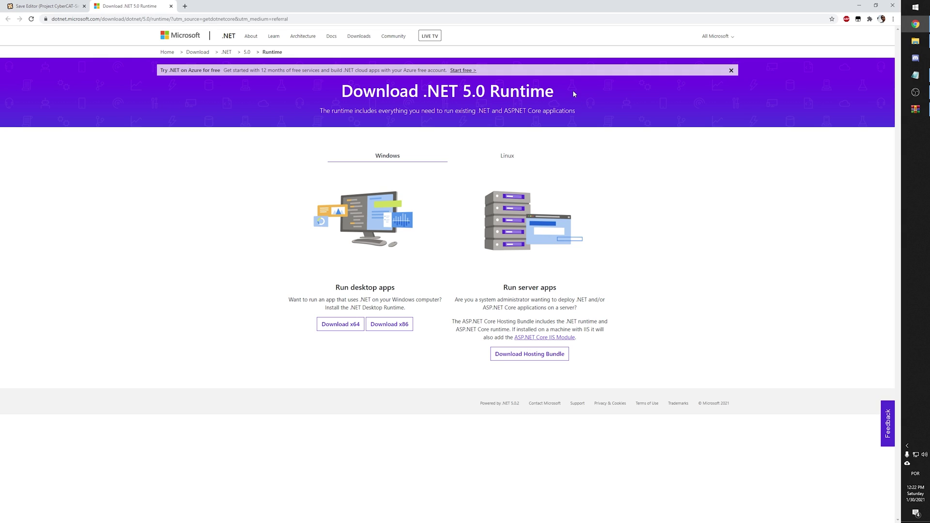
pyautogui.click(336, 324)
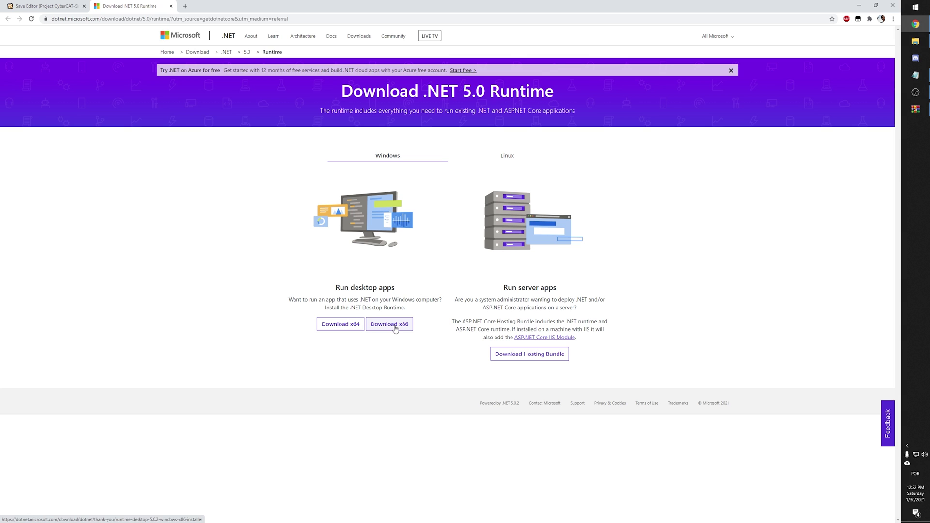
pyautogui.click(339, 325)
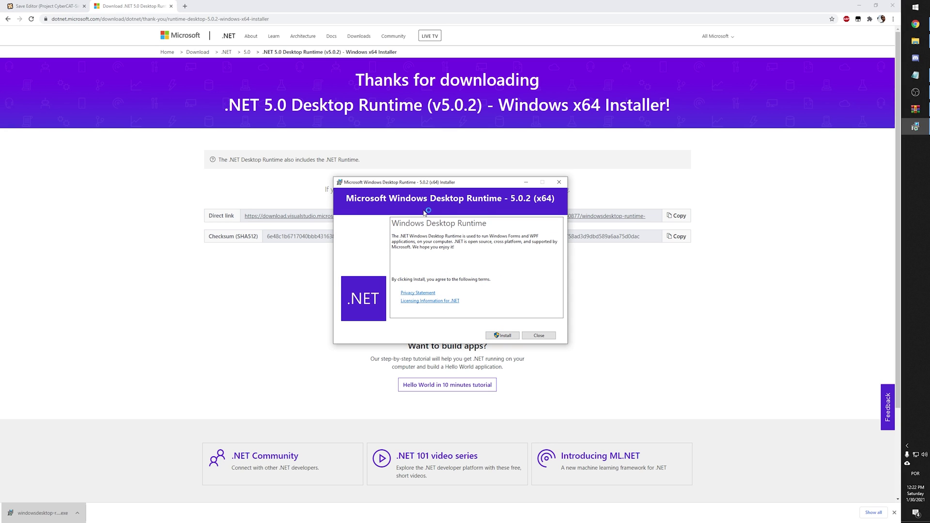
pyautogui.click(504, 336)
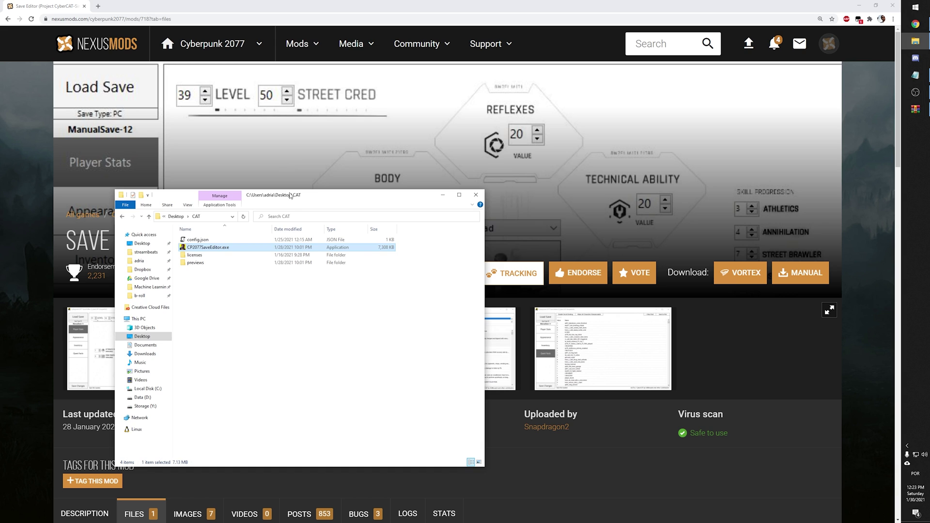
# - Move the CAT folder window aside and launch CP2077SaveEditor.exe from it
pyautogui.moveTo(290, 195); pyautogui.dragTo(409, 119)
pyautogui.doubleClick(390, 186)
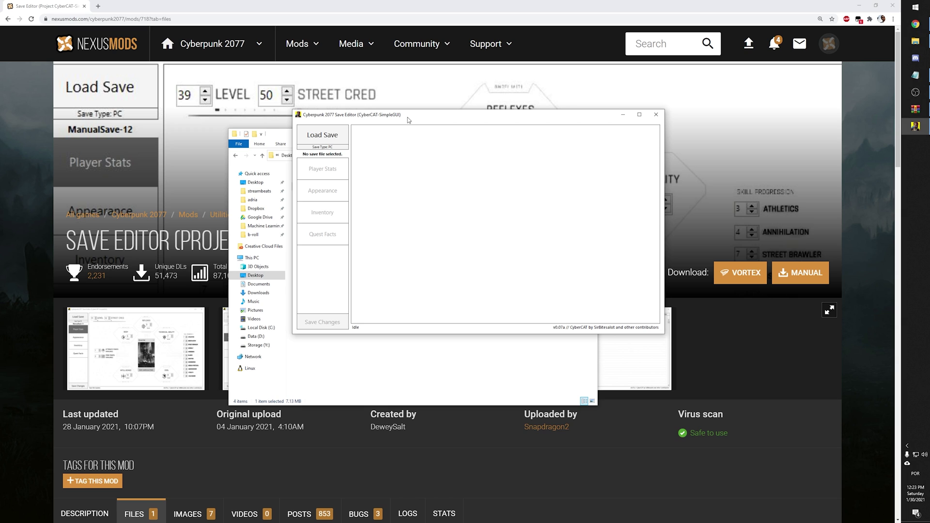